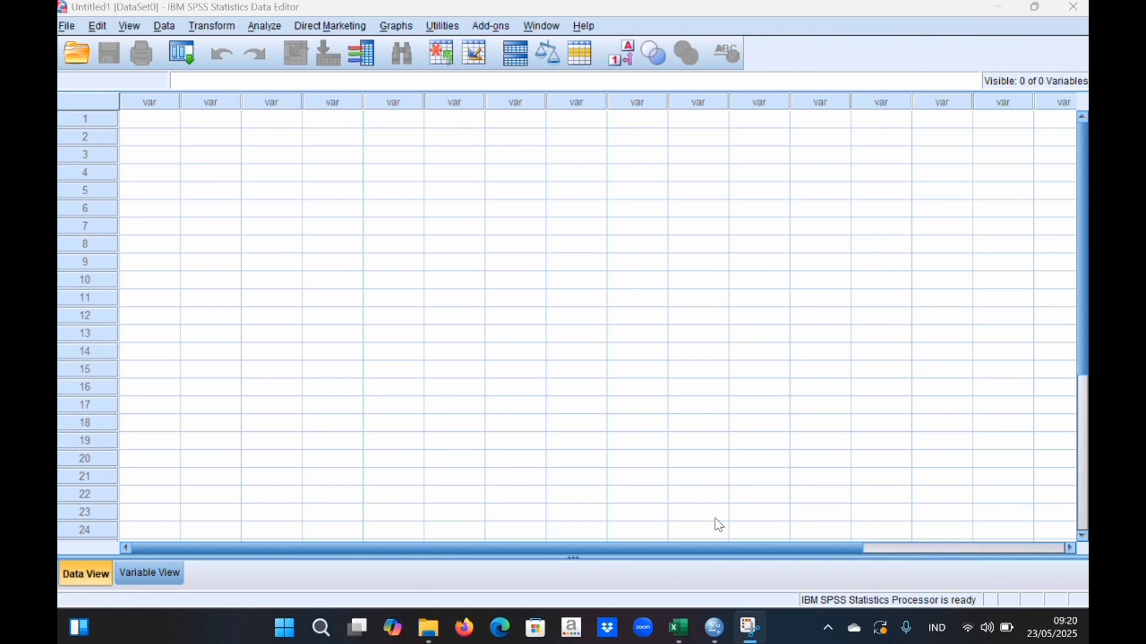
Step: Copy the Motivasi, Minat and Prestasi scores in A2:C13 from Excel and paste them into the SPSS data sheet from the first cell
left_click(677, 627)
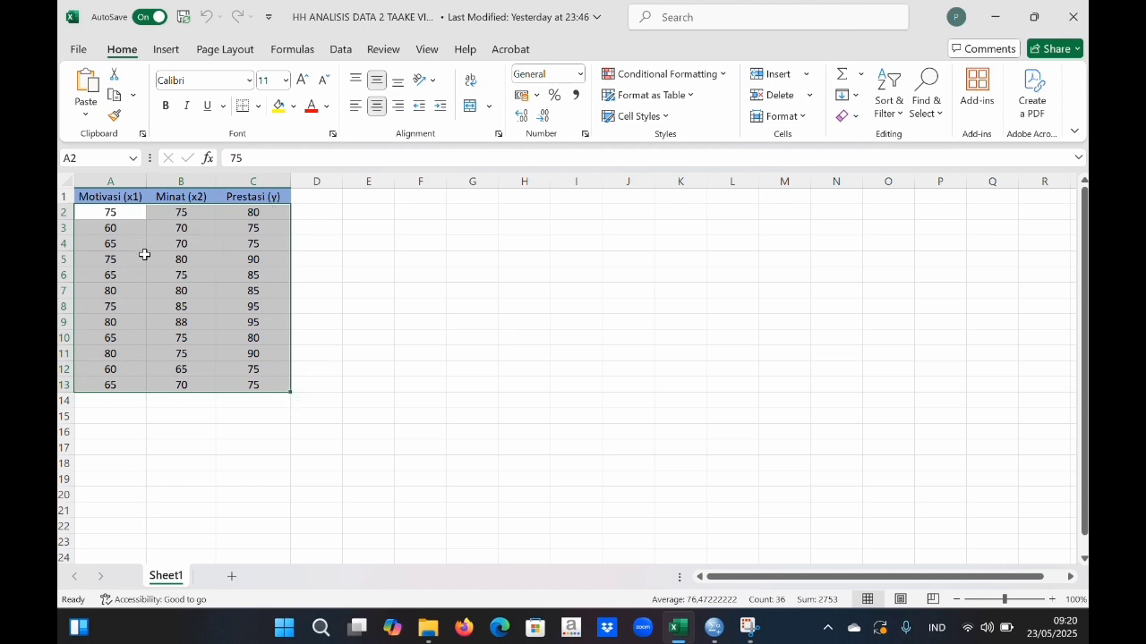
left_click_drag(93, 212, 279, 383)
key("ctrl+c")
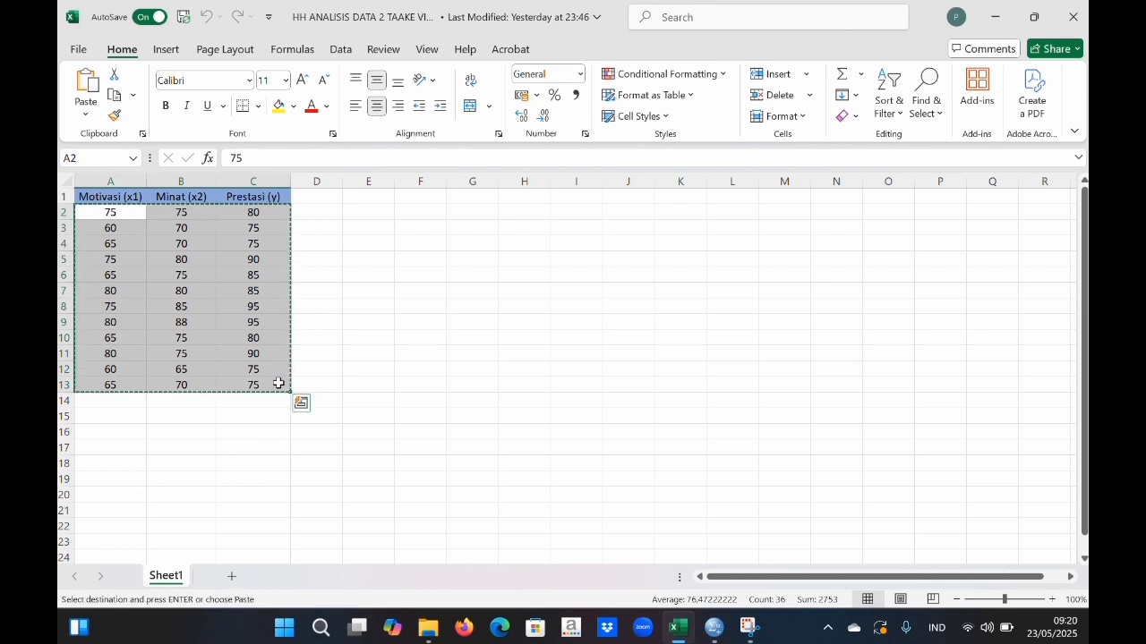
left_click(715, 632)
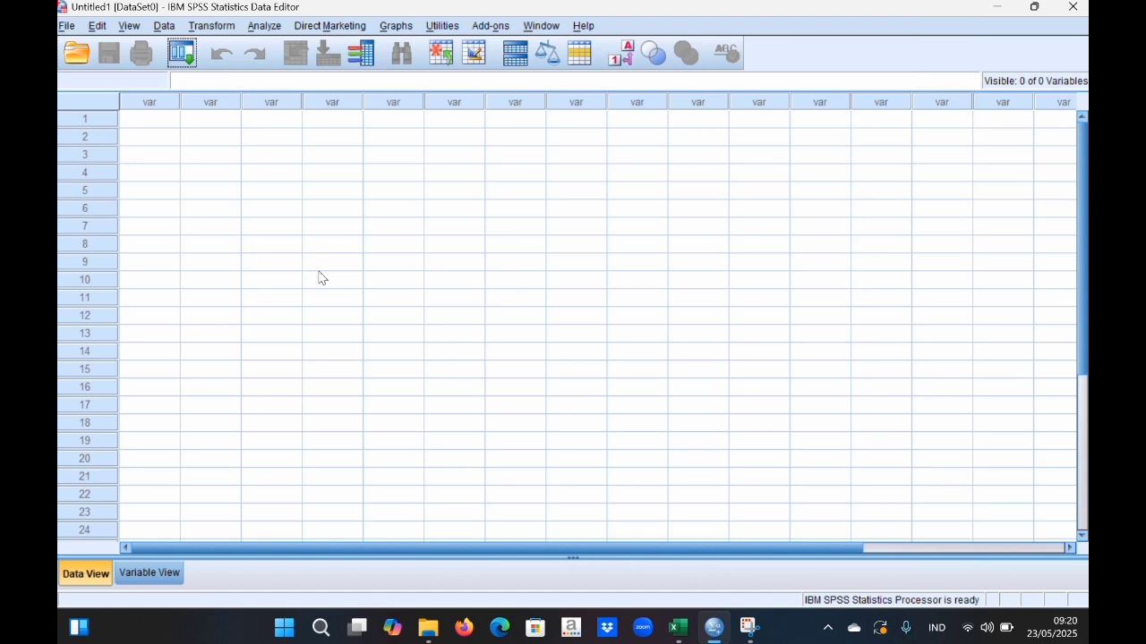
left_click(171, 125)
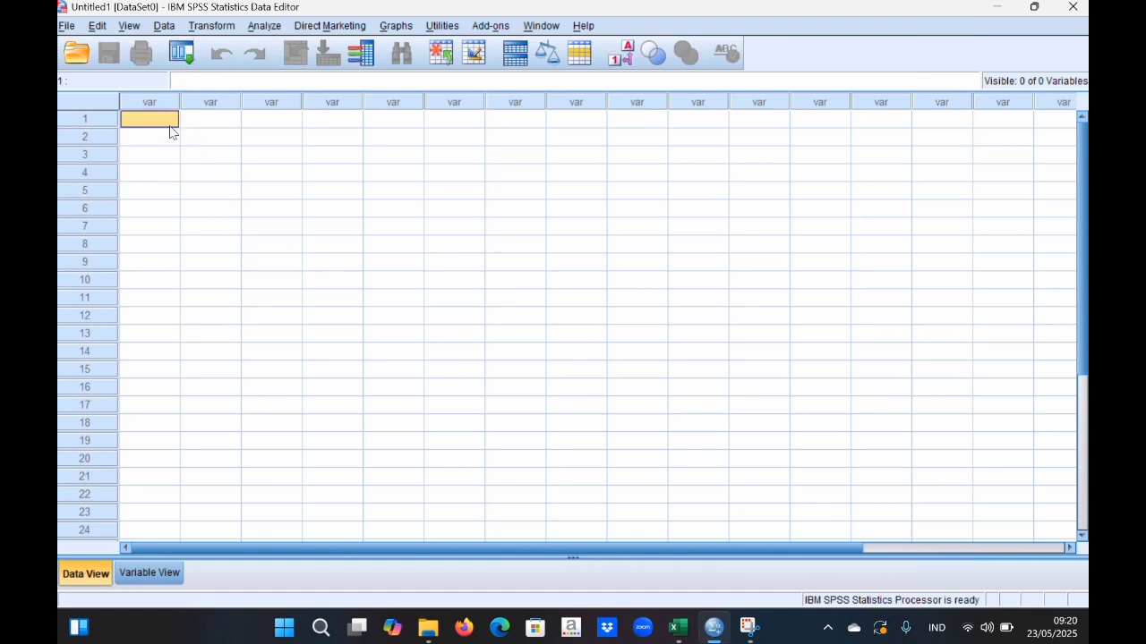
key("ctrl+v")
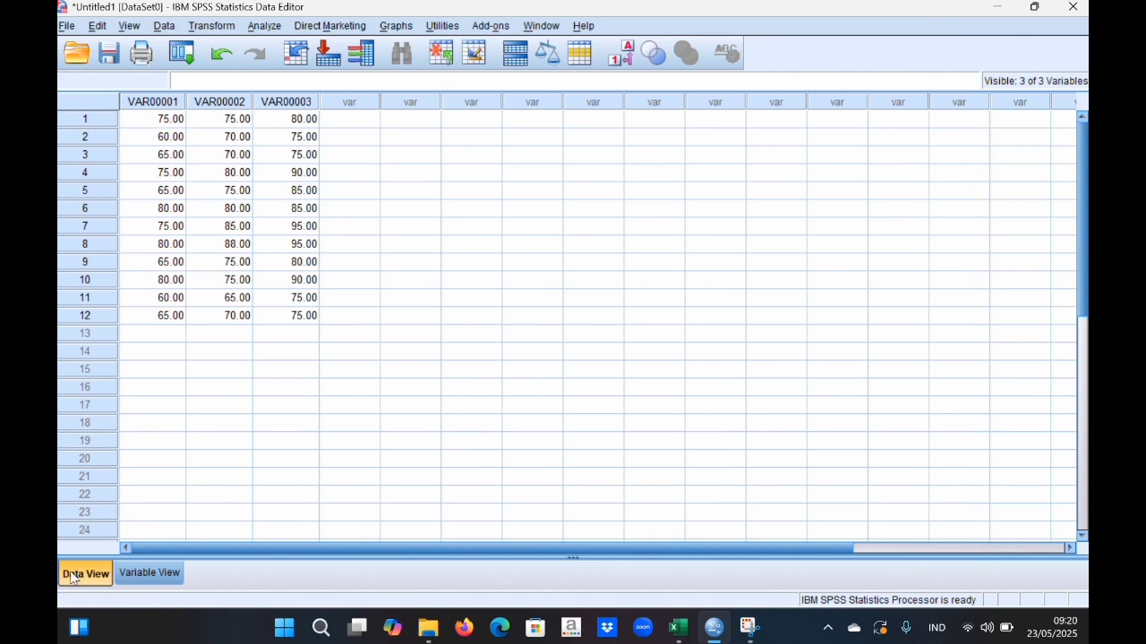
Step: Rename the first variable as x1 in the variable definitions
left_click(147, 577)
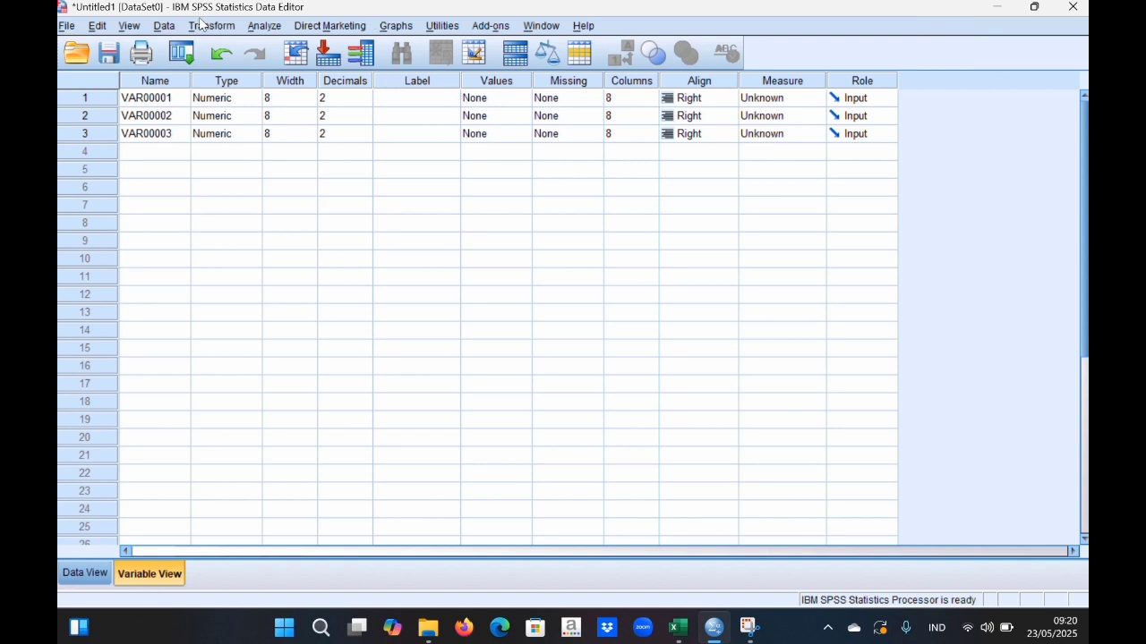
left_click(159, 101)
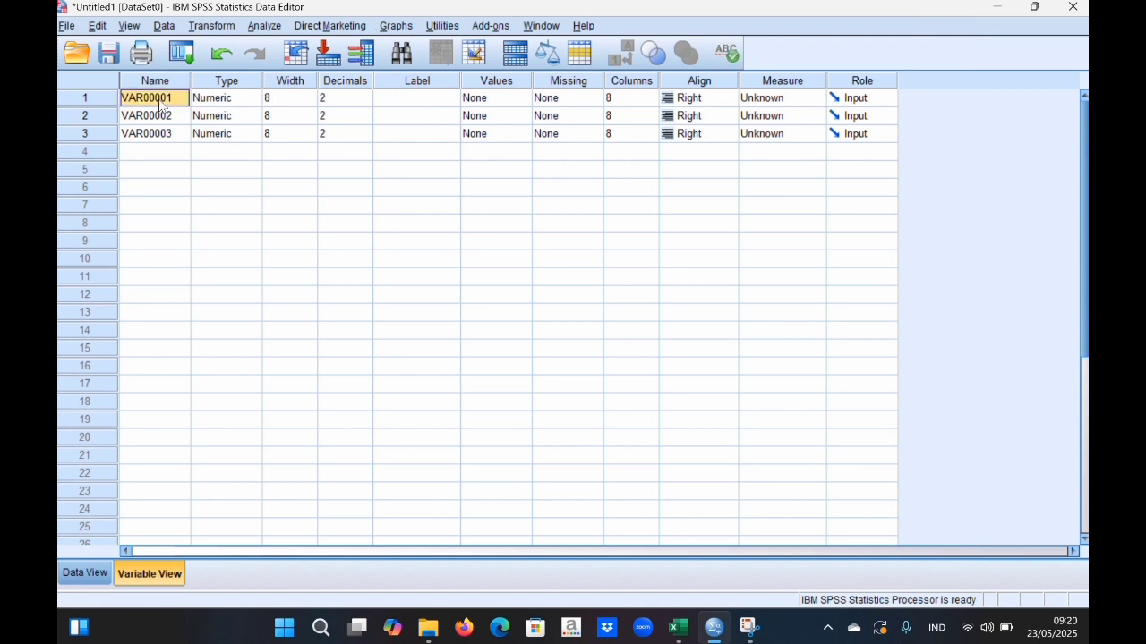
double_click(174, 97)
key("BackSpace")
key("BackSpace")
key("BackSpace")
key("BackSpace")
key("BackSpace")
key("BackSpace")
key("BackSpace")
type("x")
key("Return")
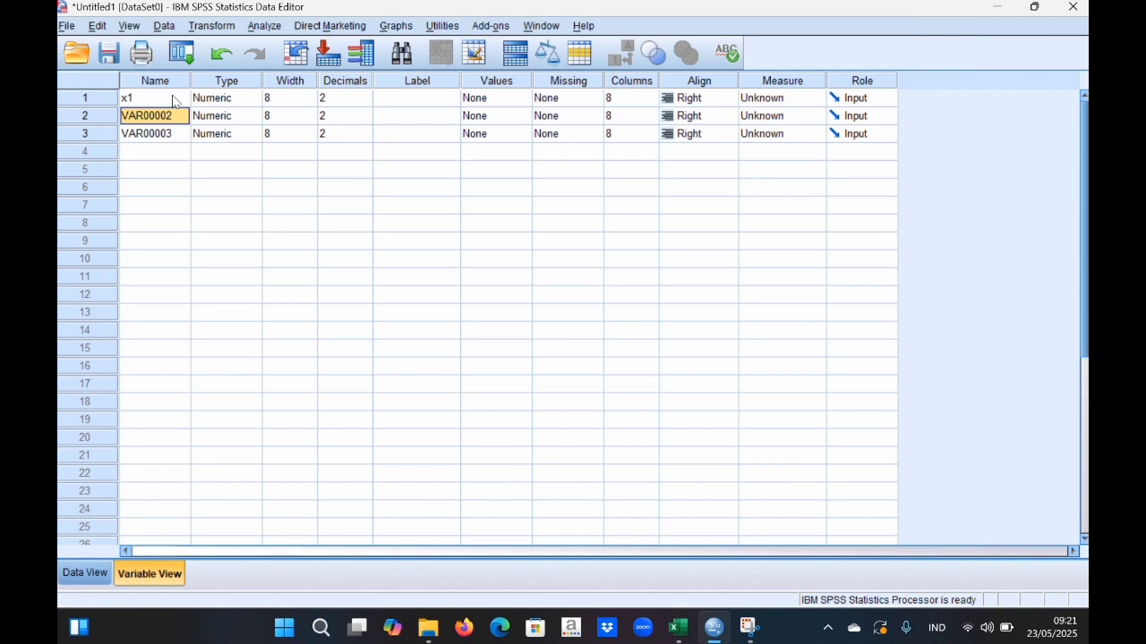
Step: Rename the second variable as x2 and the third variable as y
key("BackSpace")
key("Return")
key("BackSpace")
type("y")
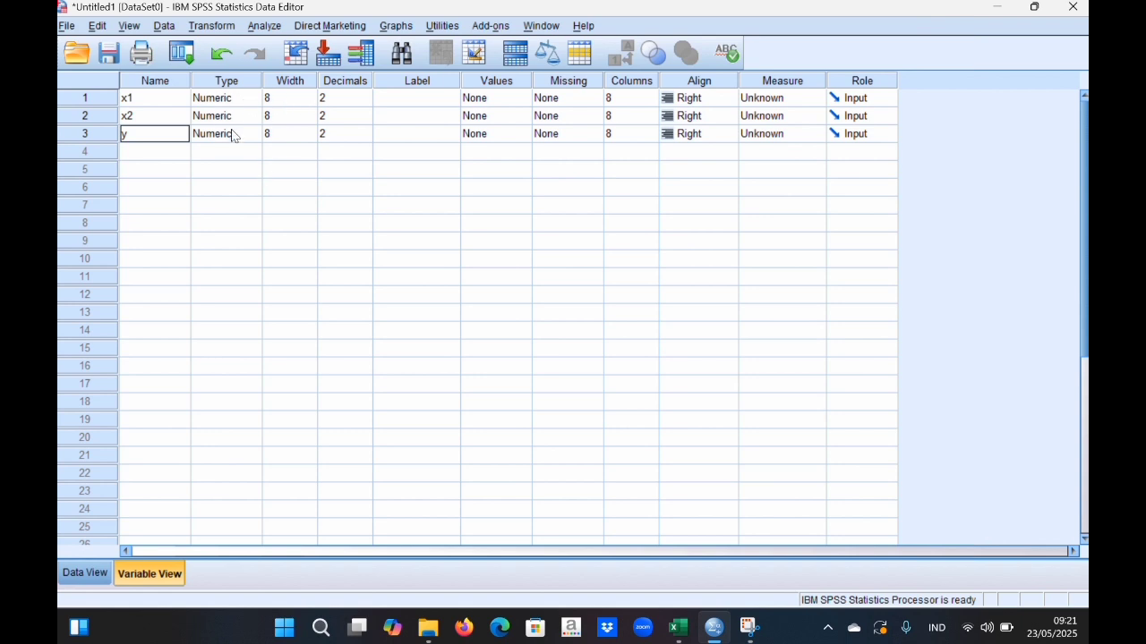
Step: Set the decimals to 0 for the variables x1, x2 and y
left_click(349, 95)
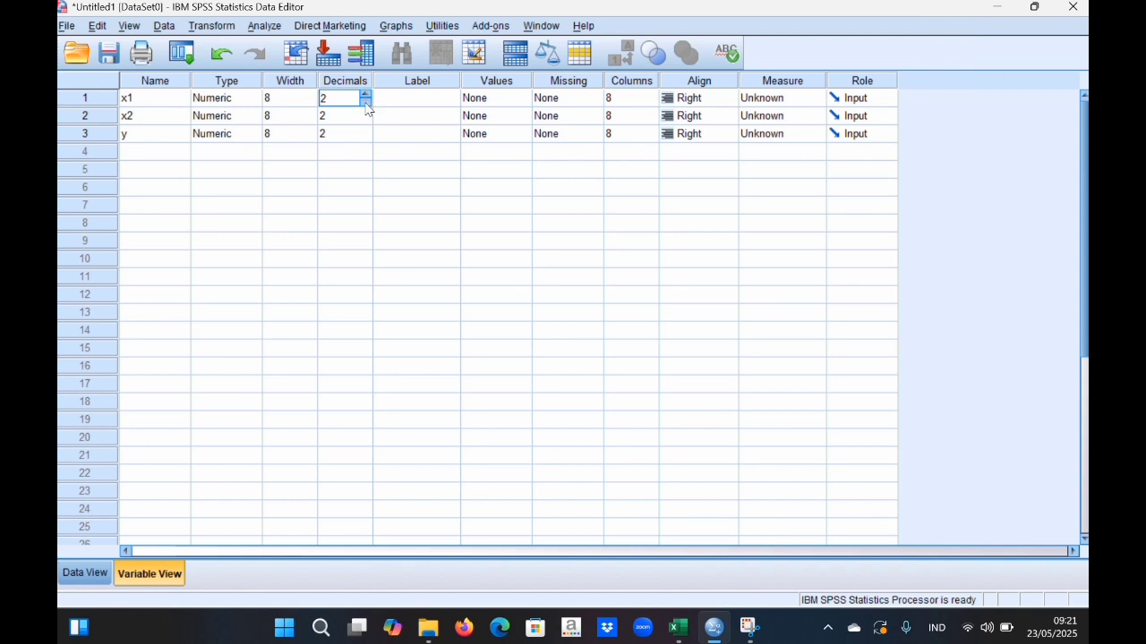
left_click(363, 116)
left_click(367, 122)
left_click(366, 137)
left_click(366, 139)
Step: Label x1 as motivasi, x2 as minat and y as prestasi
left_click(417, 98)
left_click(416, 94)
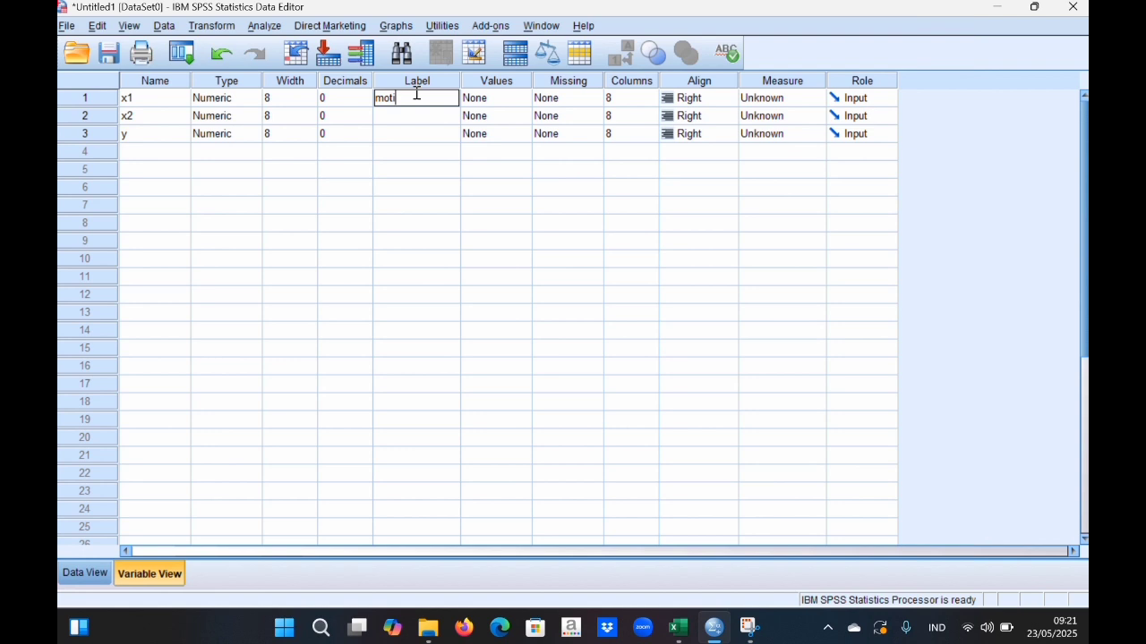
key("Return")
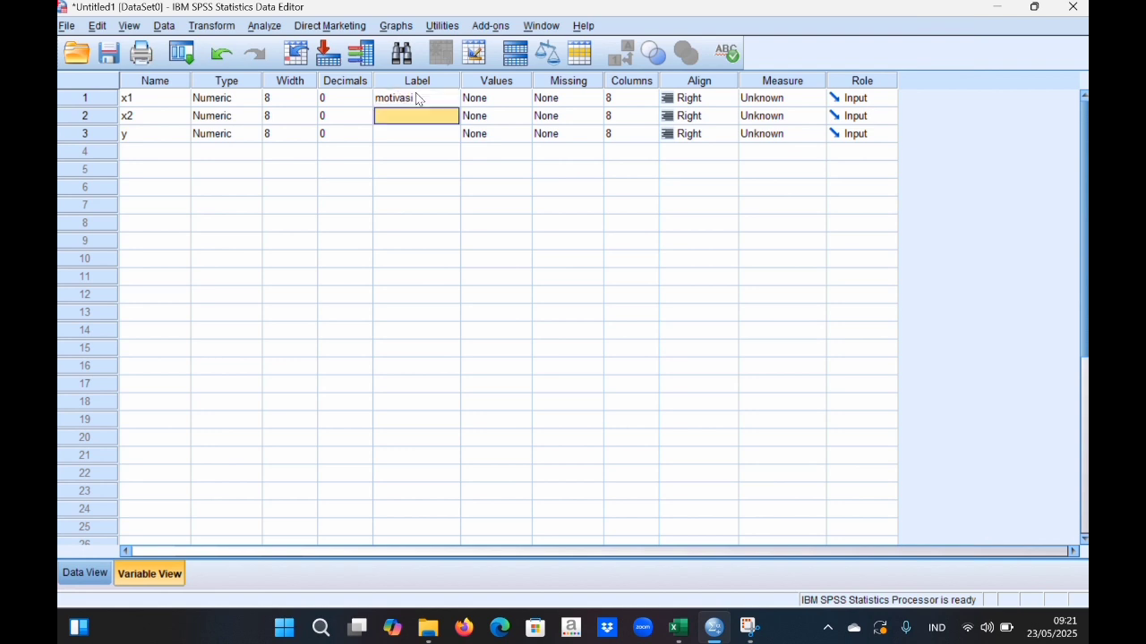
type("minat")
key("Return")
type("prestasi")
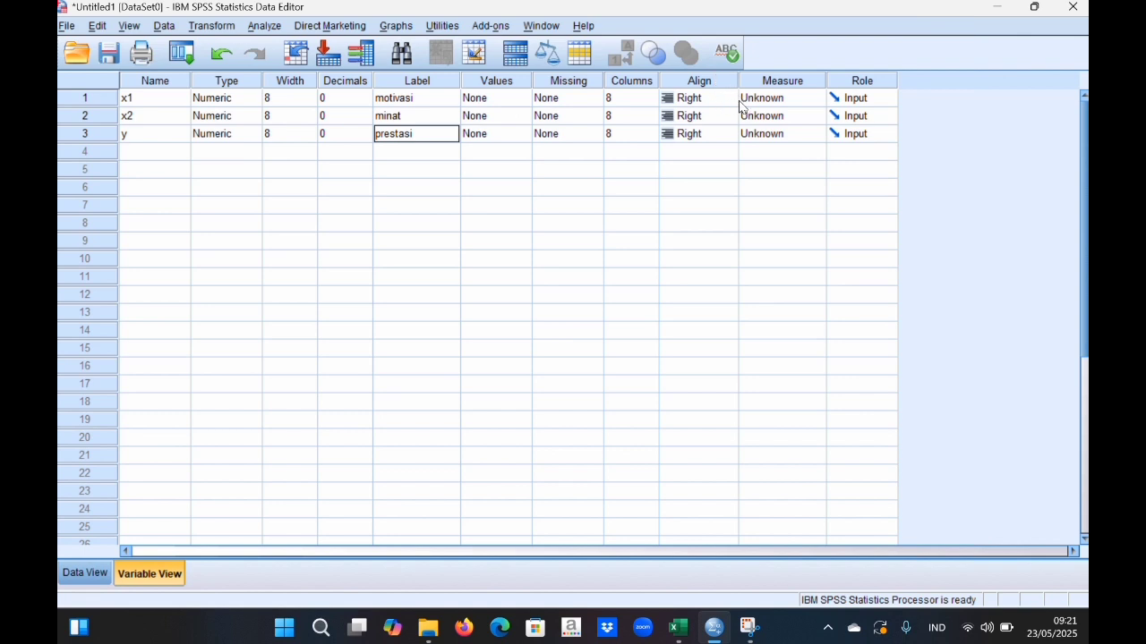
Step: Set the measurement level of x1, x2 and y to Scale
left_click(787, 109)
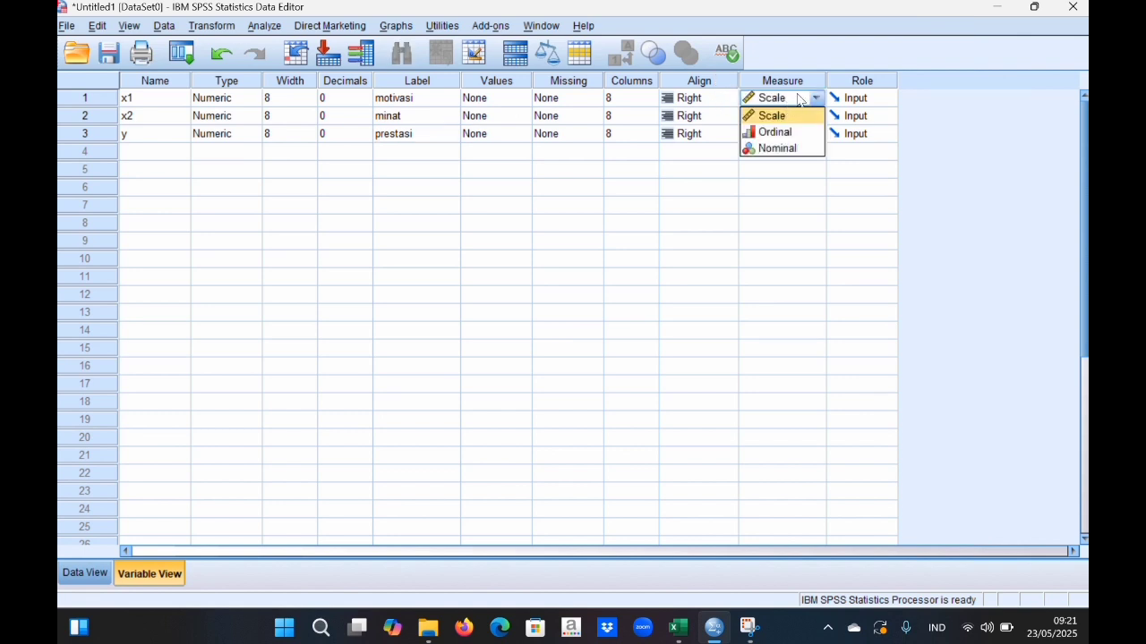
left_click(795, 101)
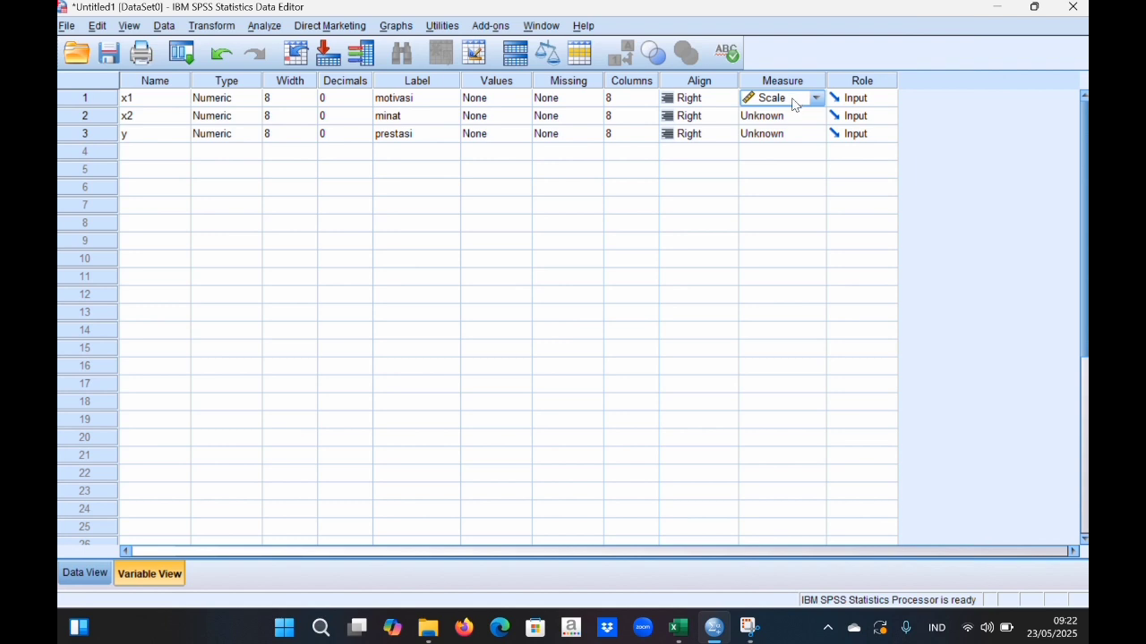
left_click(792, 119)
left_click(791, 119)
left_click(792, 119)
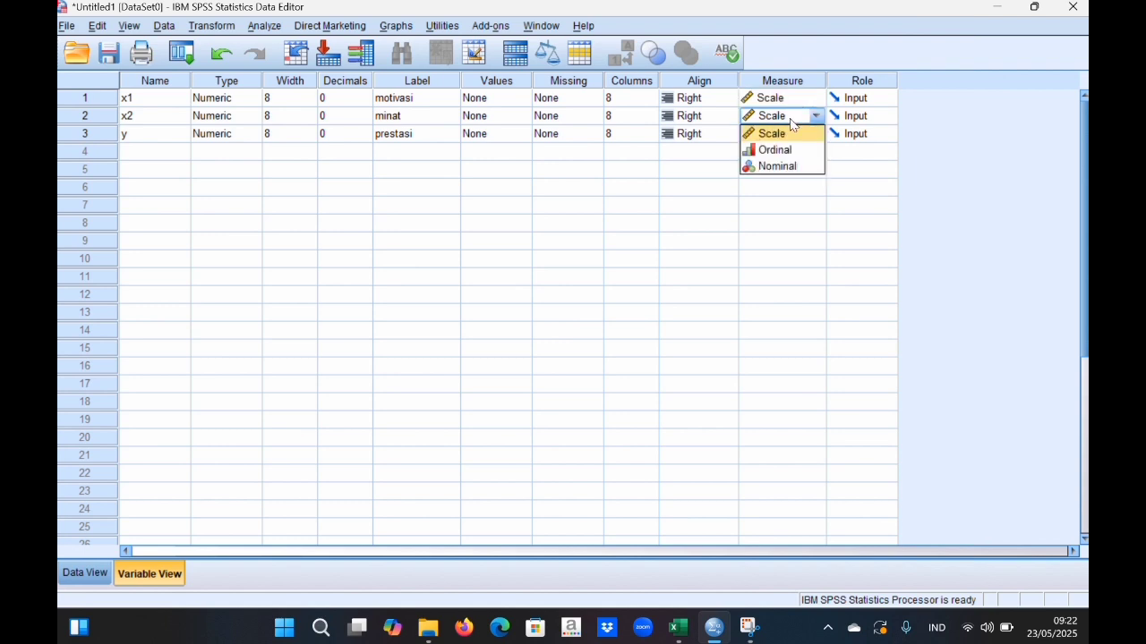
left_click(833, 144)
left_click(798, 138)
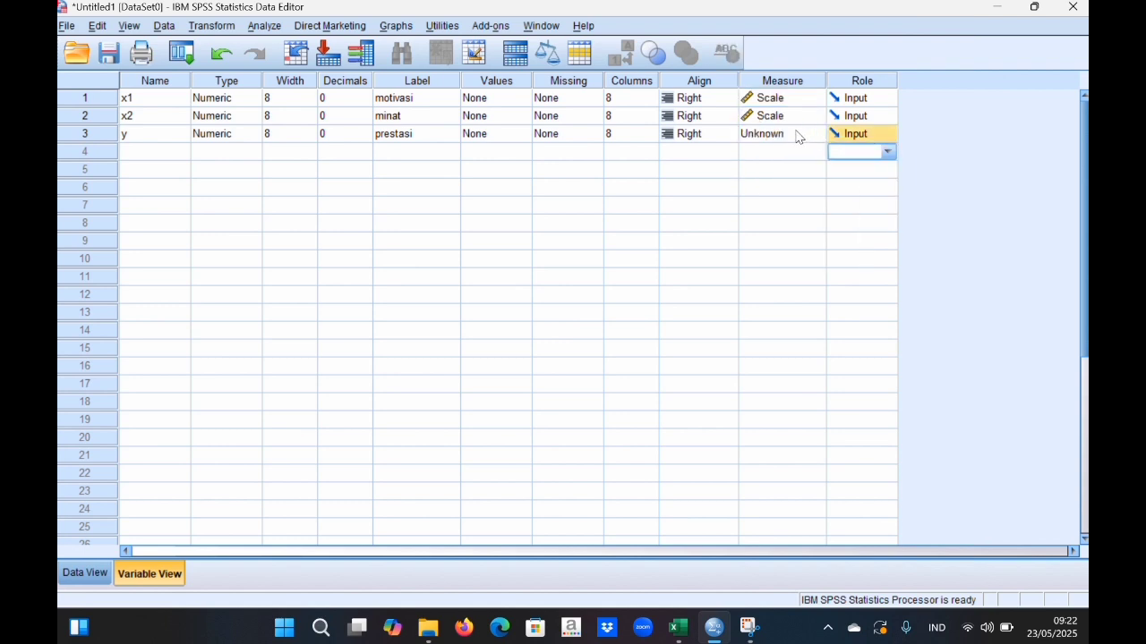
left_click(798, 138)
left_click(795, 152)
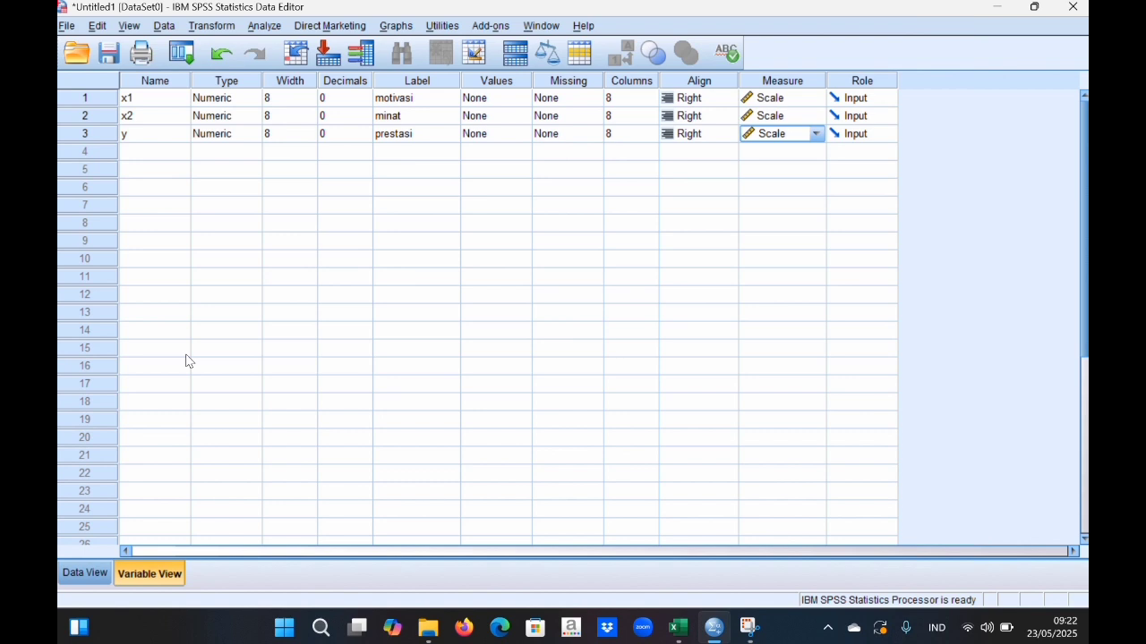
Step: Return to the data sheet and open the Bivariate Correlations analysis
left_click(73, 574)
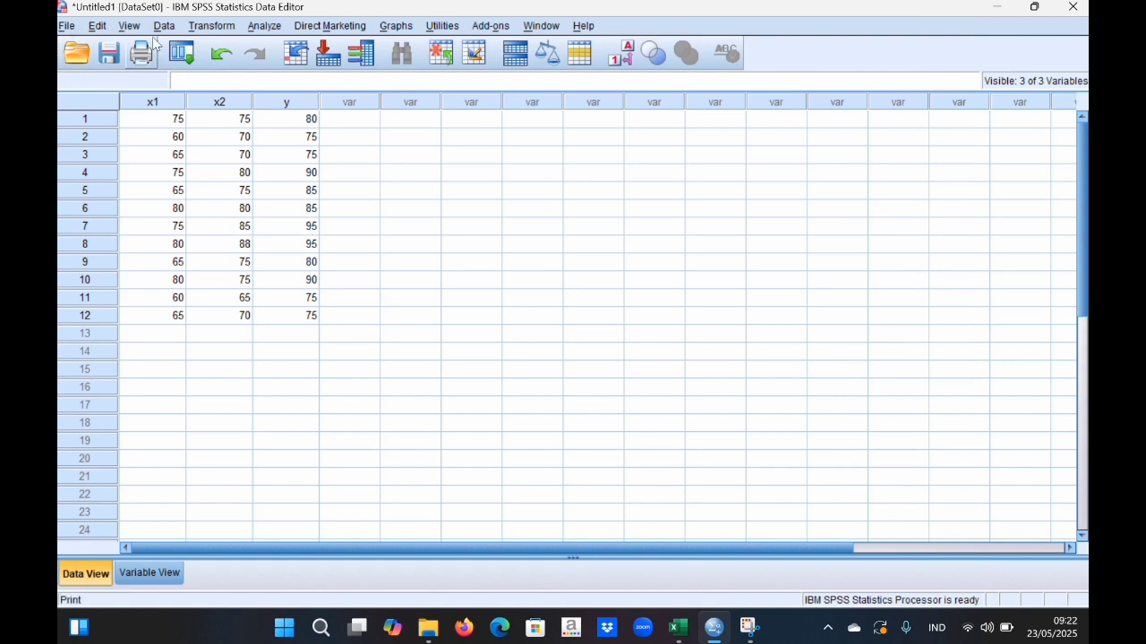
left_click(264, 27)
mouse_move(295, 47)
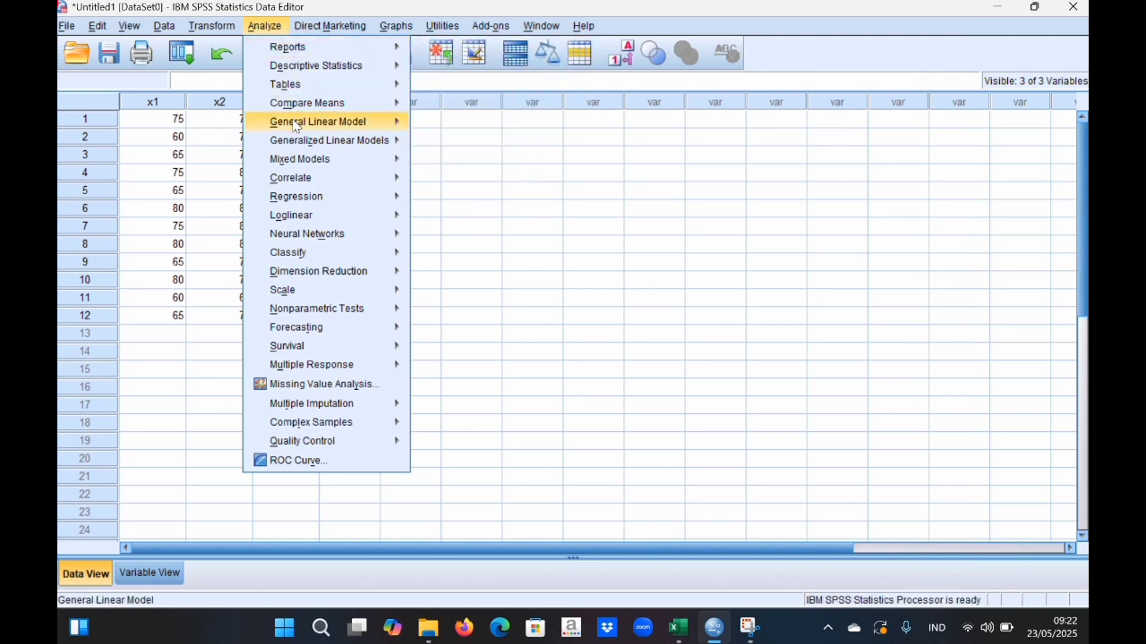
mouse_move(294, 143)
mouse_move(291, 177)
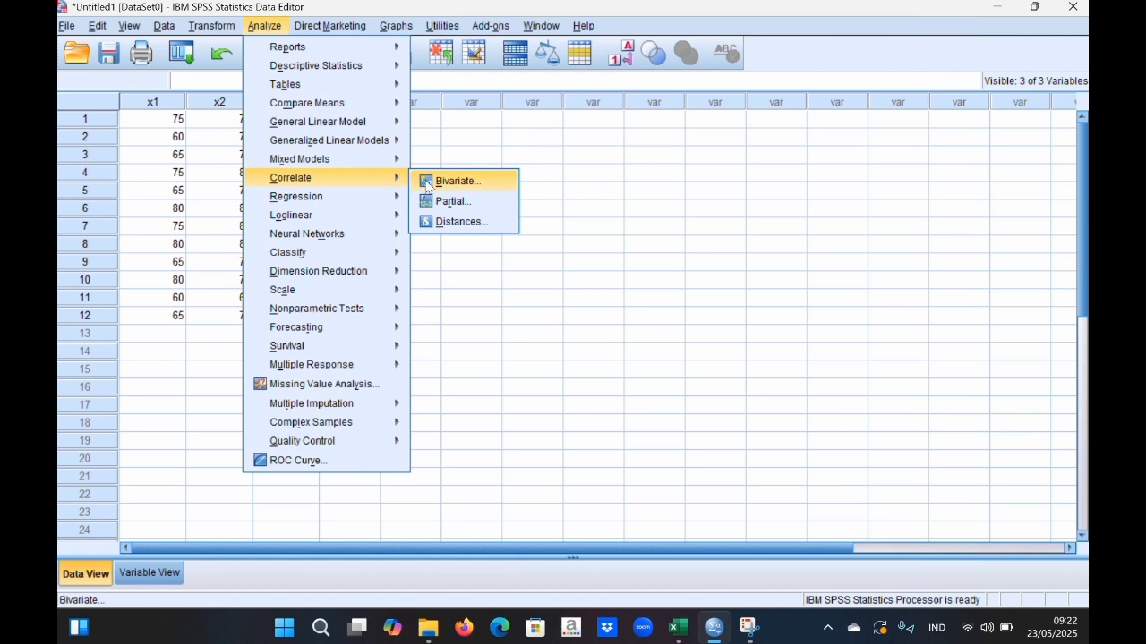
left_click(449, 181)
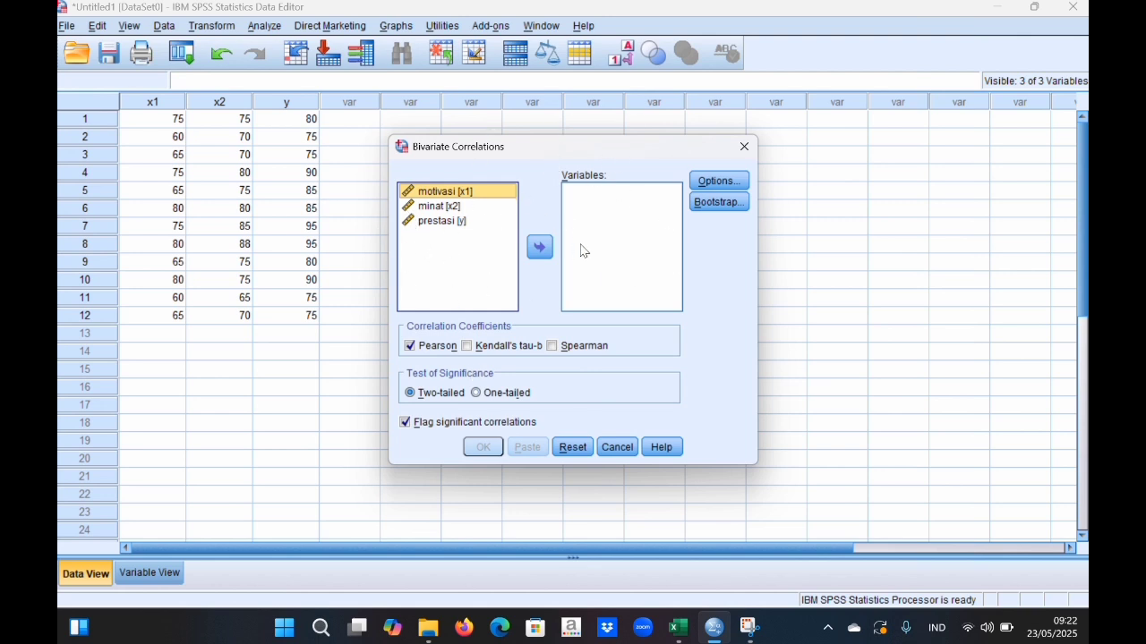
Step: Add motivasi, minat and prestasi as the analysis variables and run the two-tailed Pearson correlation
left_click(540, 247)
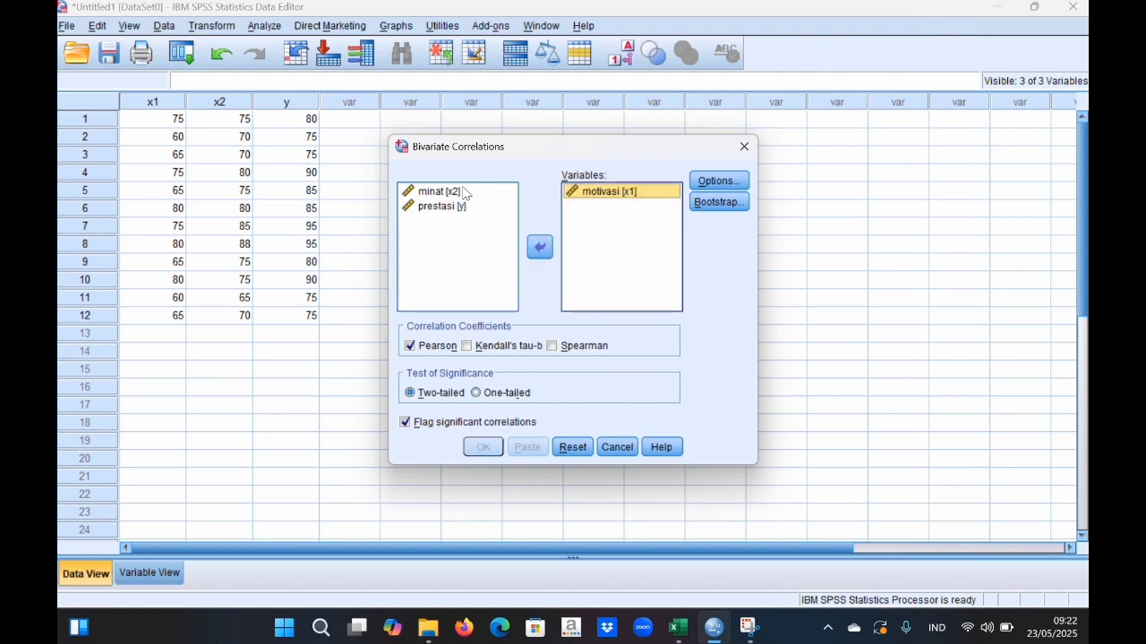
left_click(467, 193)
left_click(540, 248)
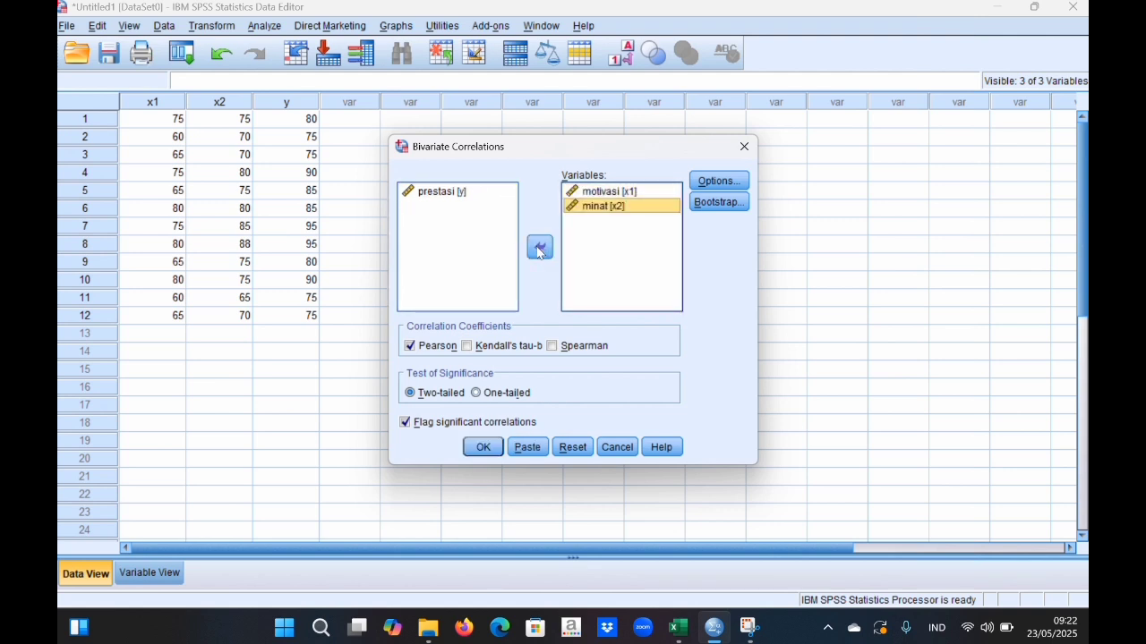
left_click(468, 193)
left_click(540, 249)
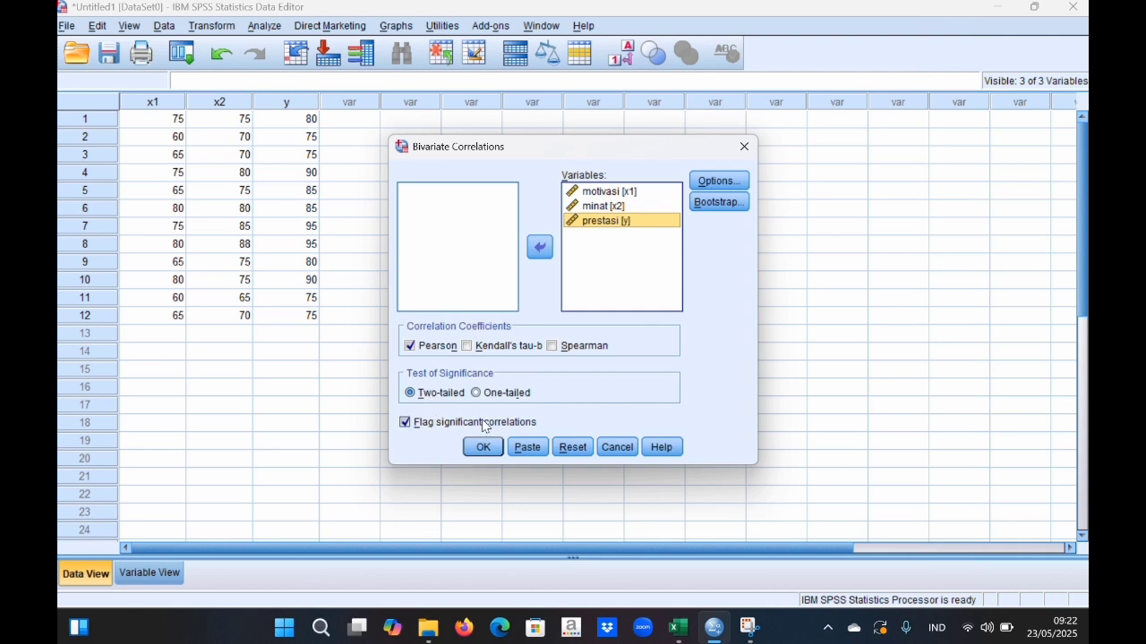
left_click(486, 452)
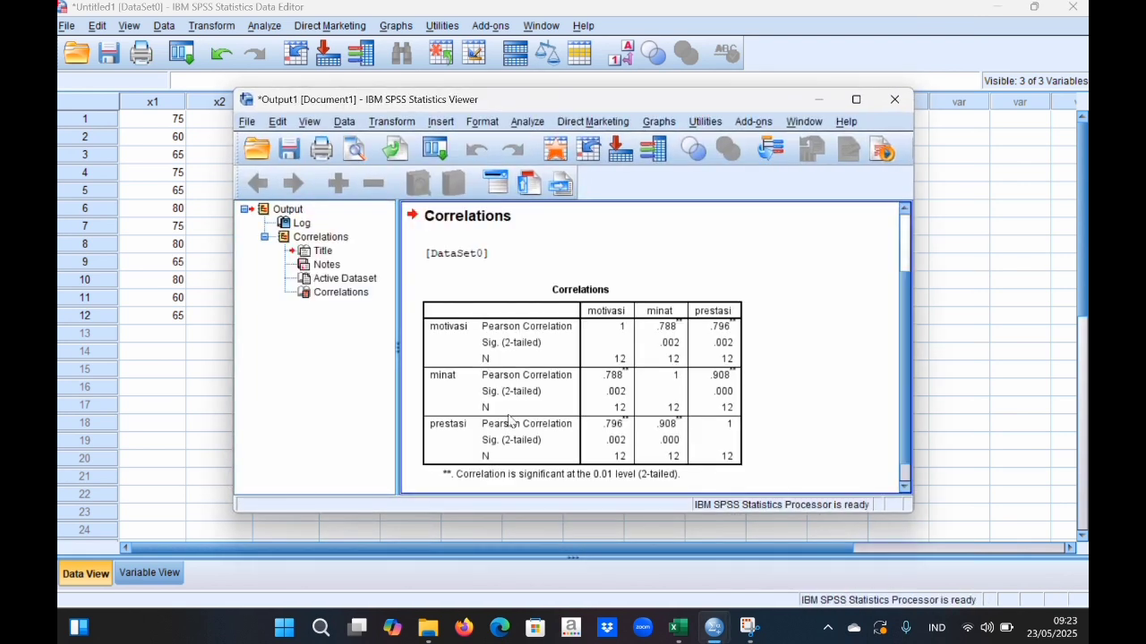
Step: Examine the Correlations table in the output and select it
scroll(602, 348, "down", 1)
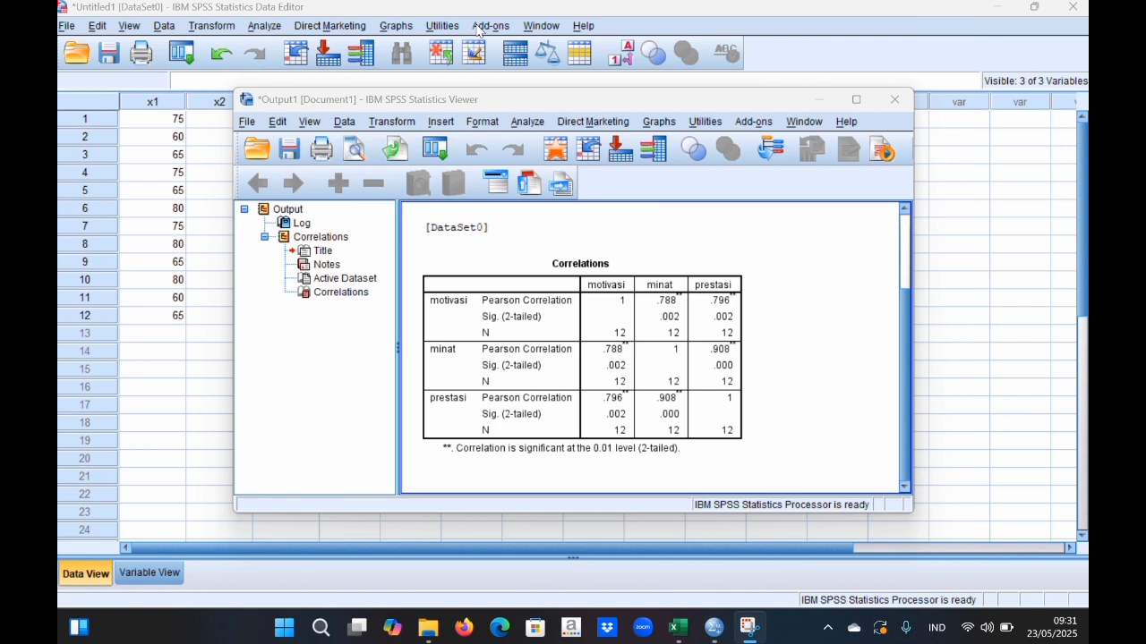
left_click(471, 267)
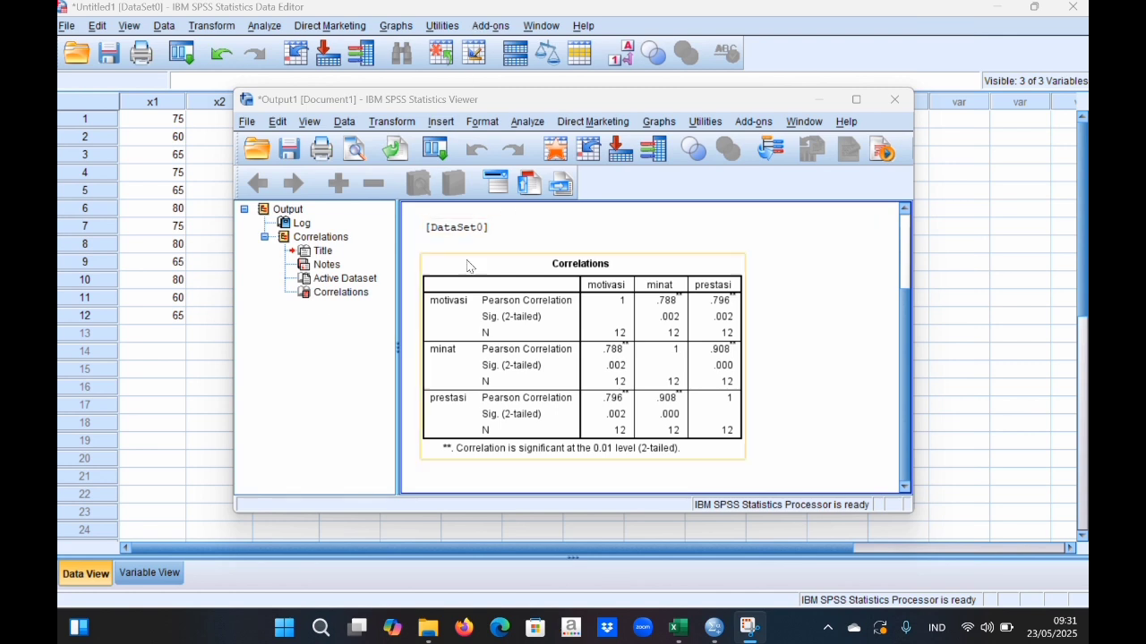